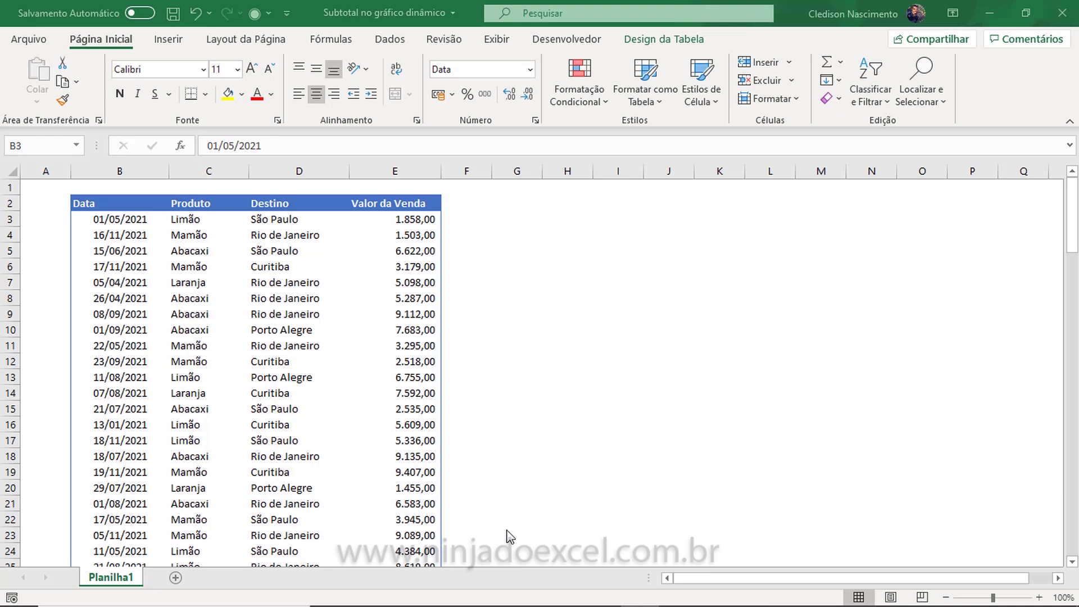
Select a cell in the sales table and look through the table styles without applying one
click(184, 280)
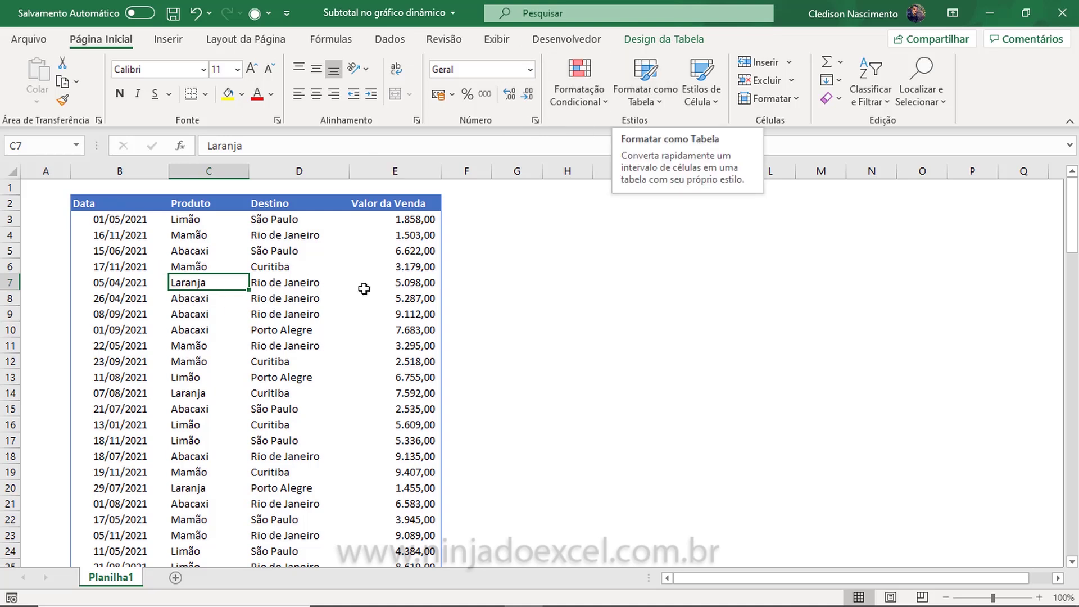
click(640, 94)
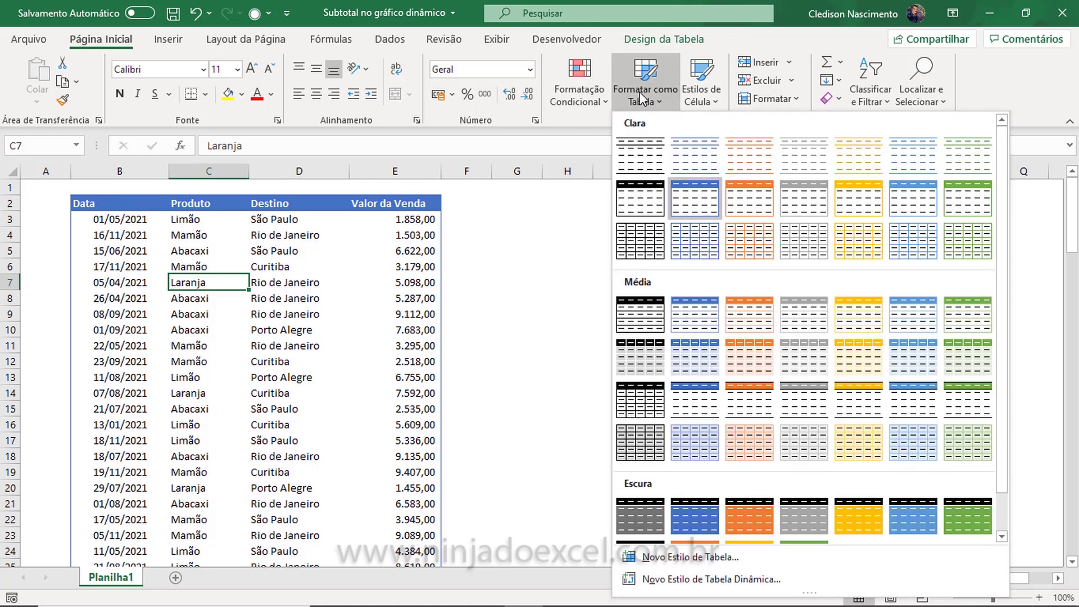
click(639, 97)
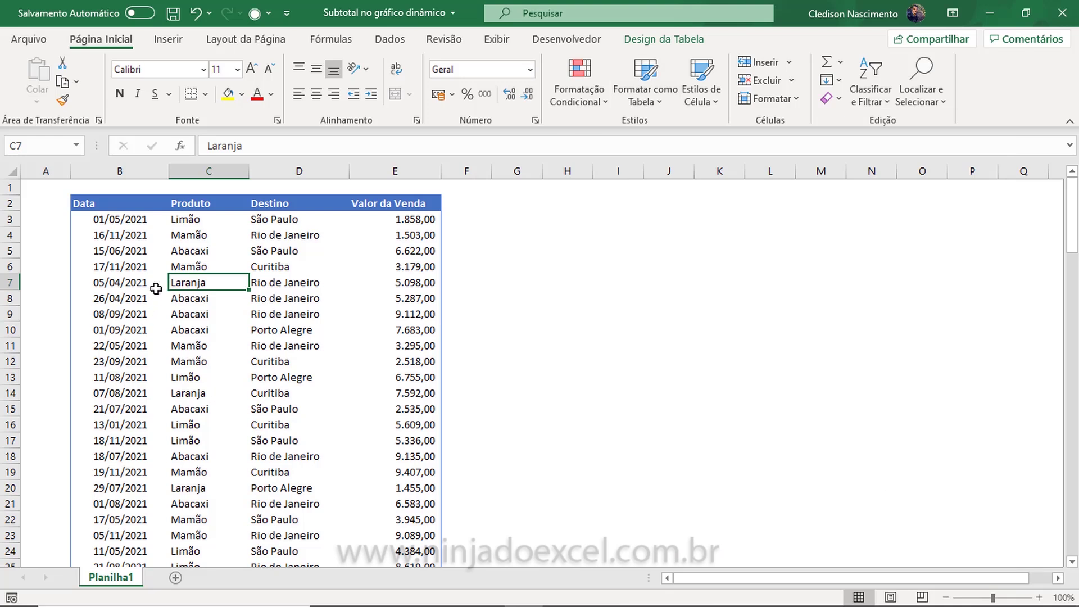
Insert a pivot table from Base_Vendas on a new sheet, added to the Data Model
click(187, 33)
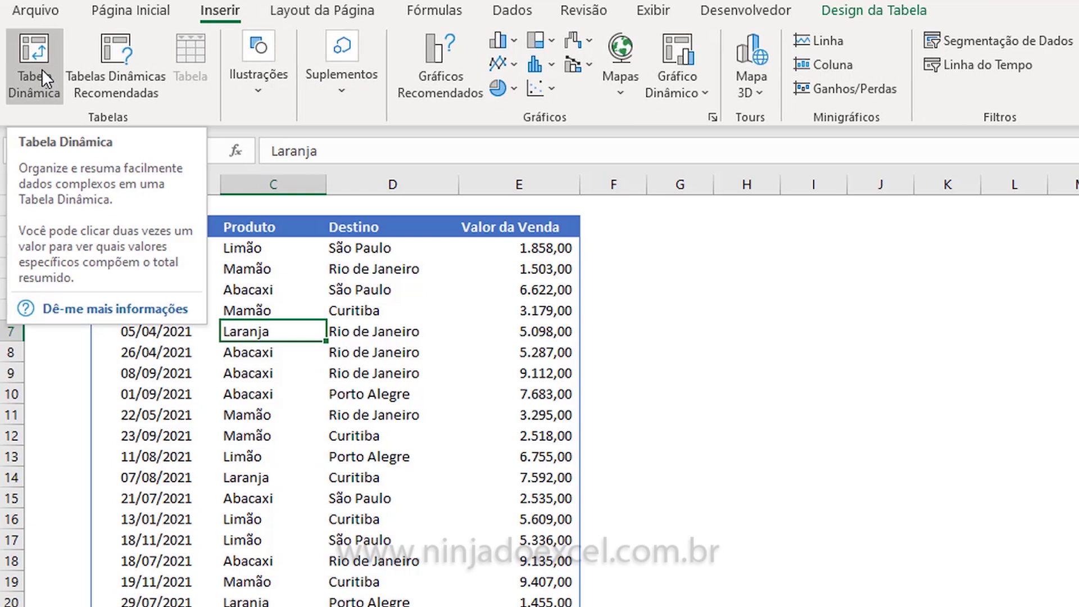
click(42, 69)
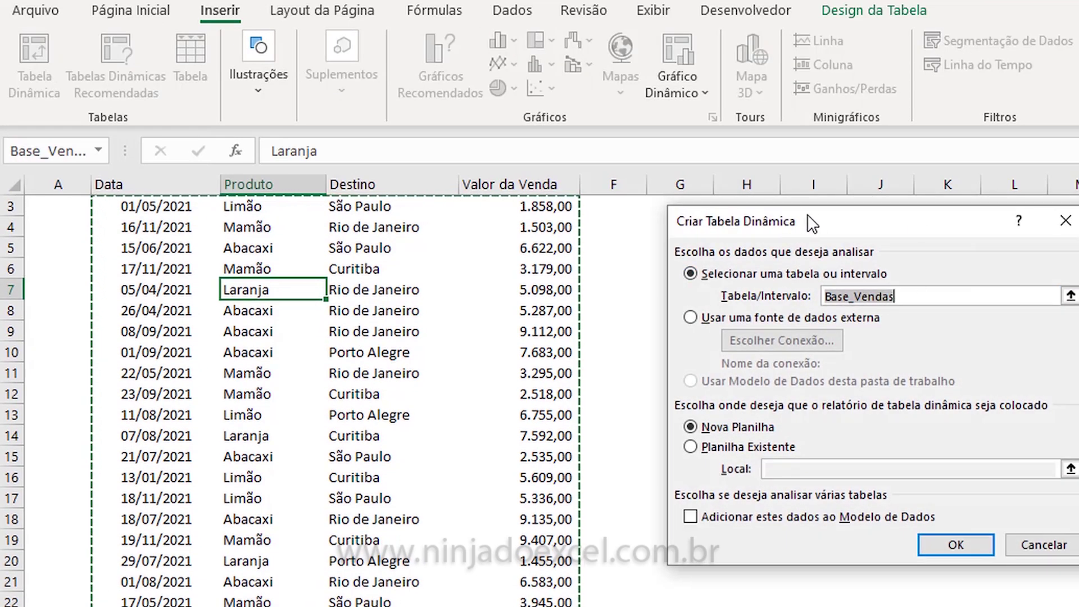
drag(818, 222, 765, 224)
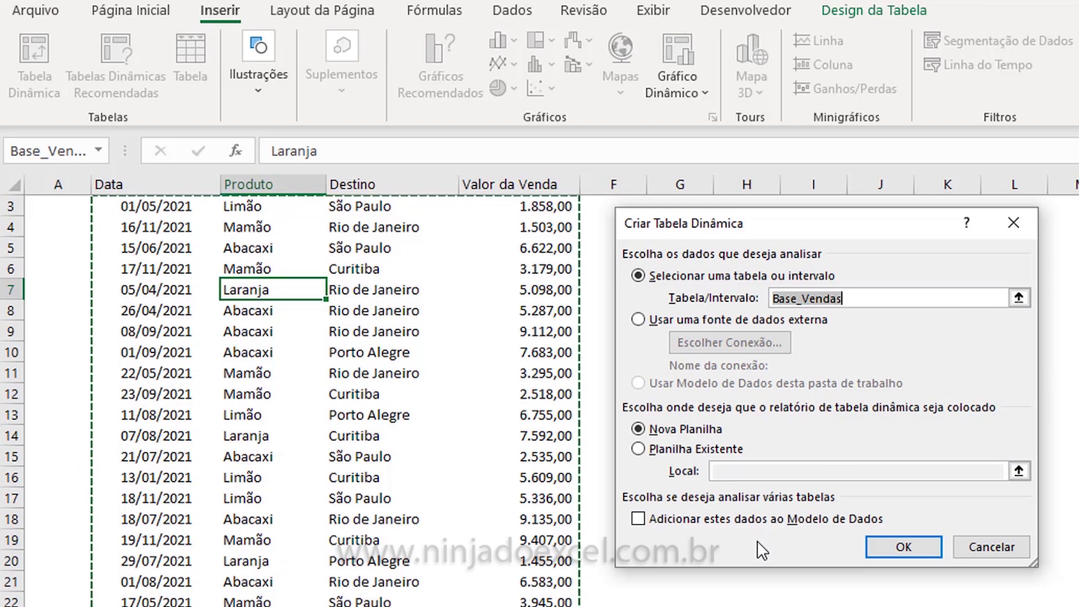
click(669, 519)
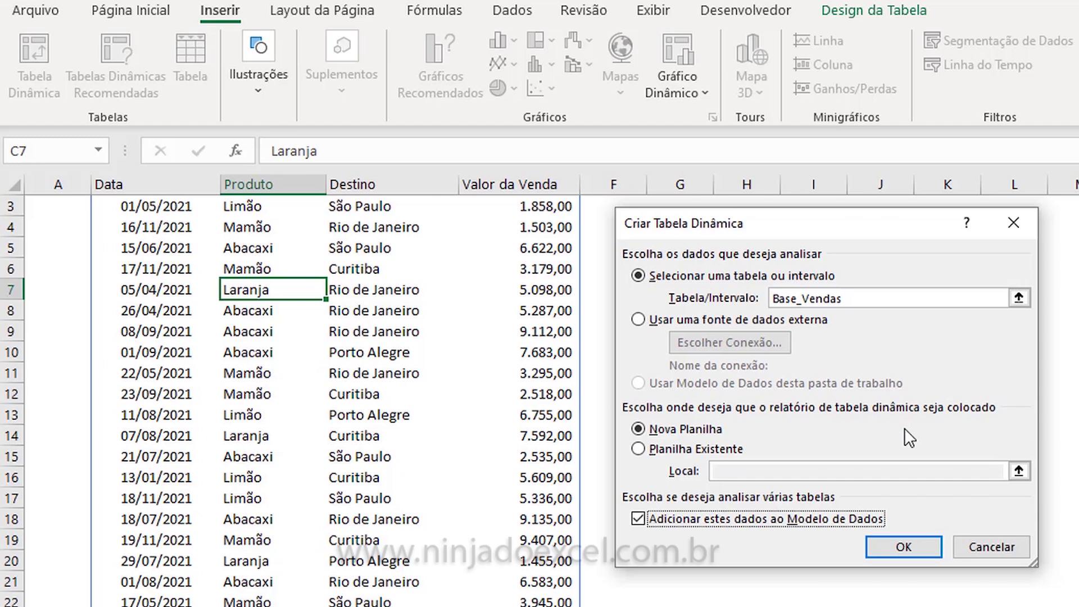
click(909, 548)
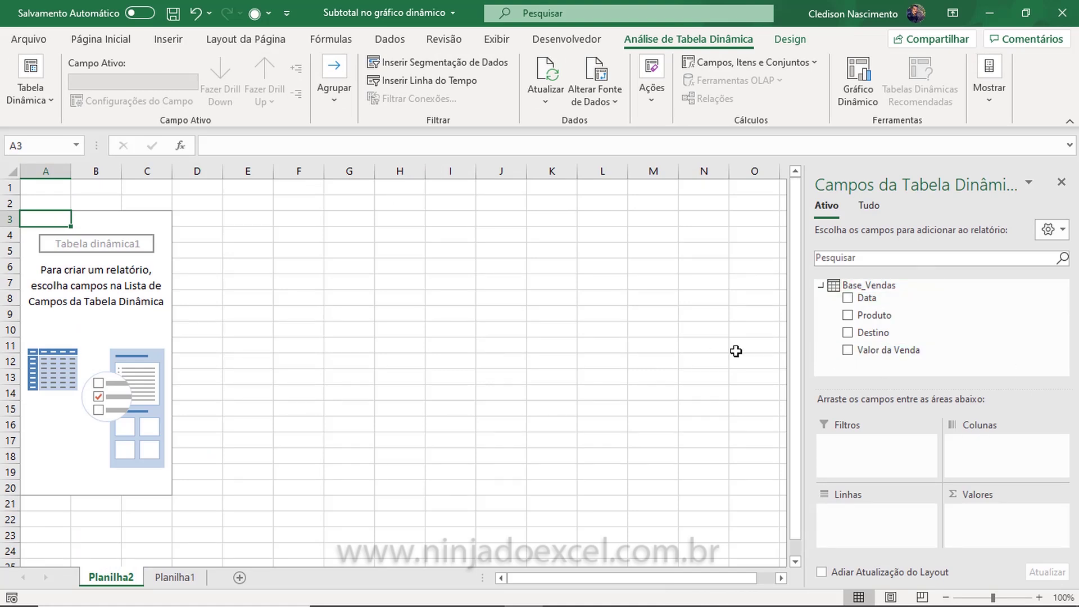
Put Destino then Produto in the pivot rows and sum Valor da Venda as values
click(848, 332)
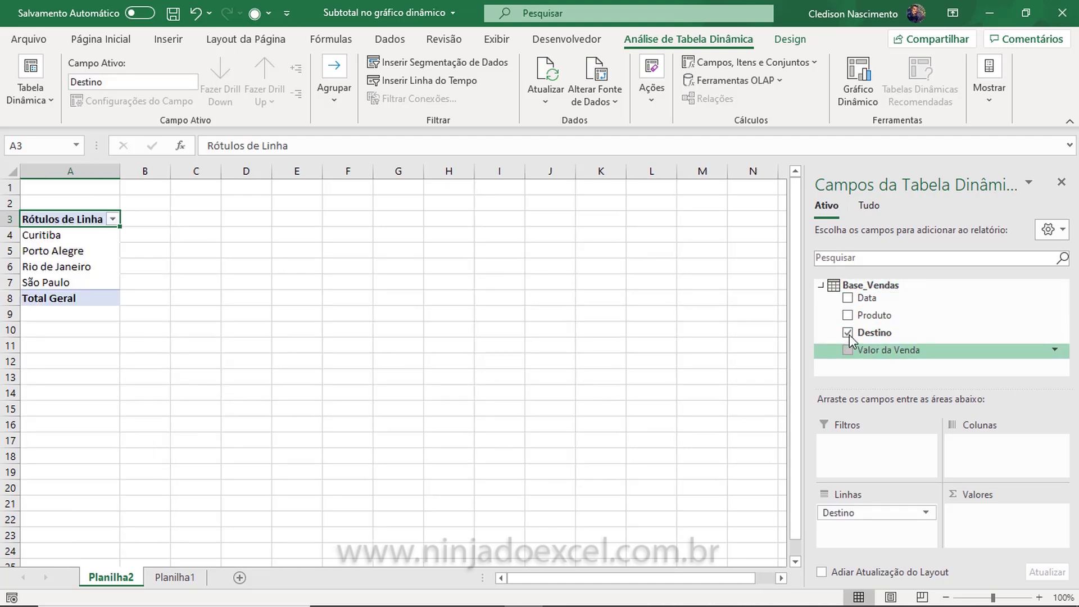
click(848, 315)
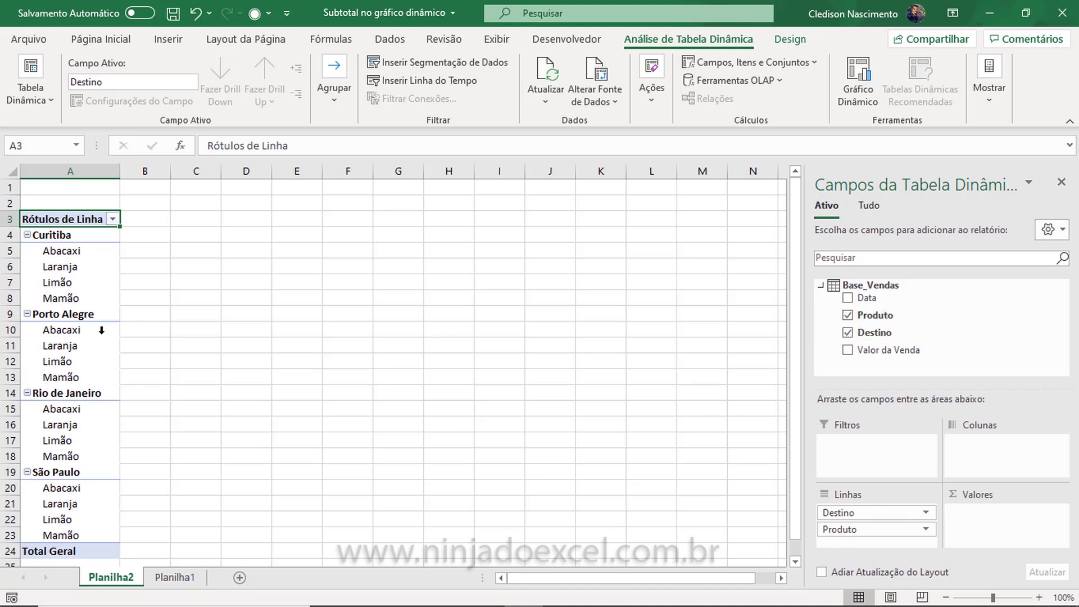
click(848, 351)
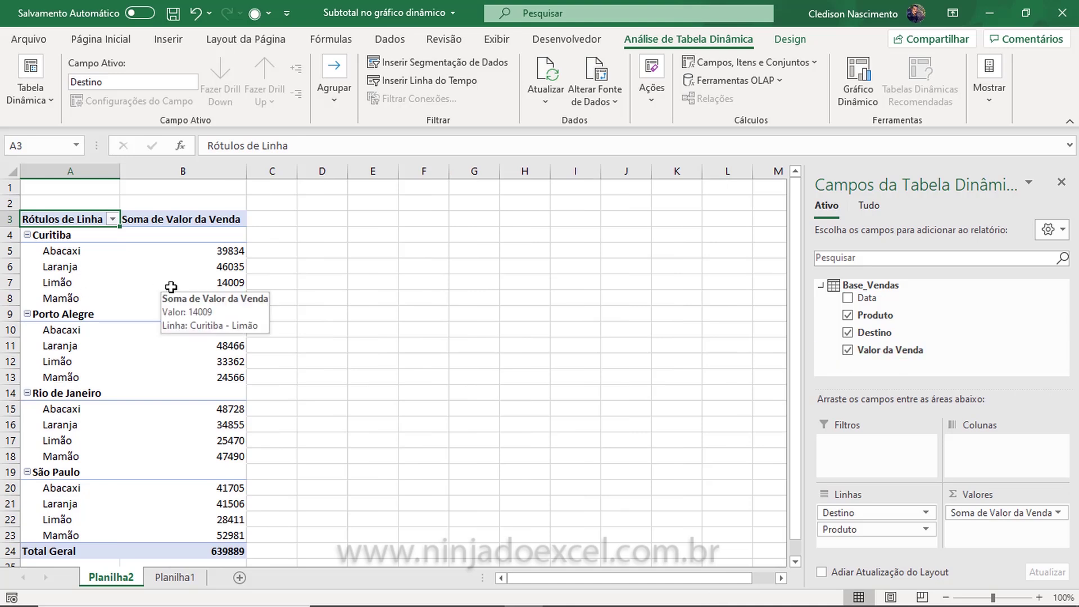
right_click(218, 260)
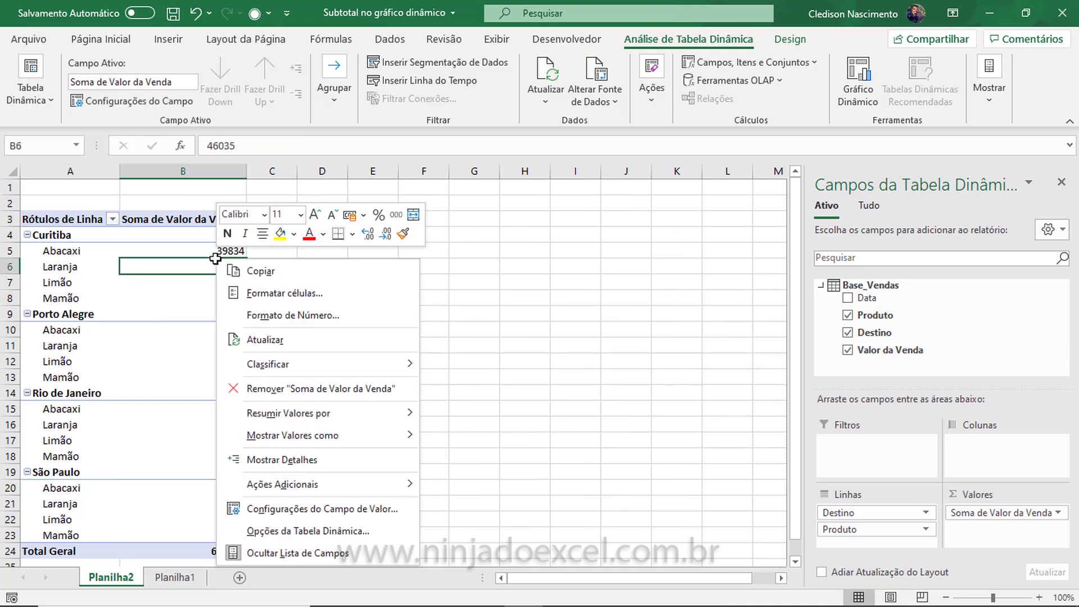
Format the Soma de Valor da Venda values as Contábil with R$ and 0 decimal places
click(288, 315)
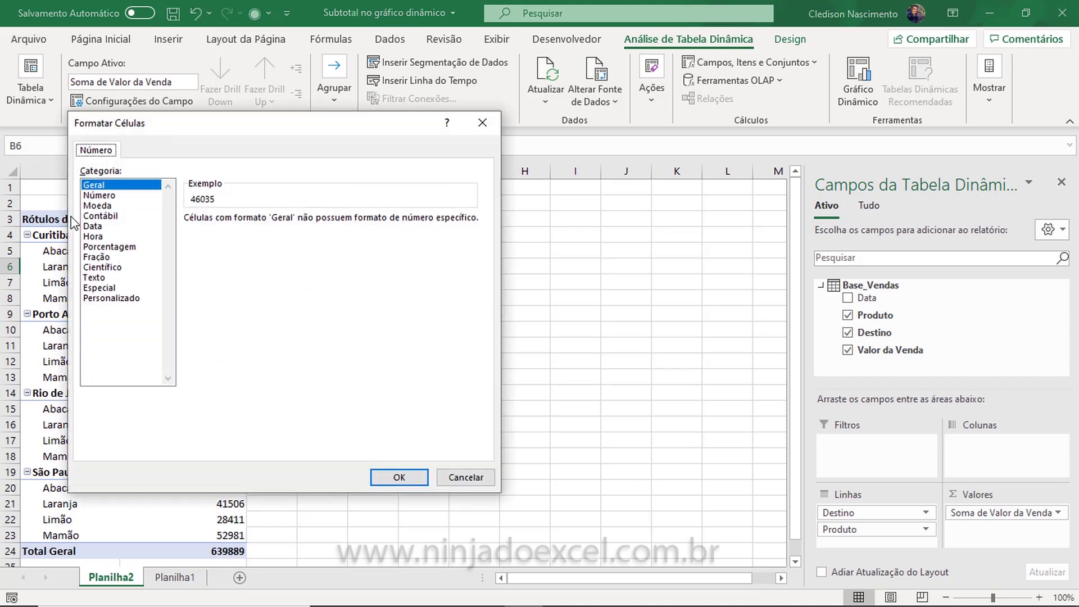
click(103, 216)
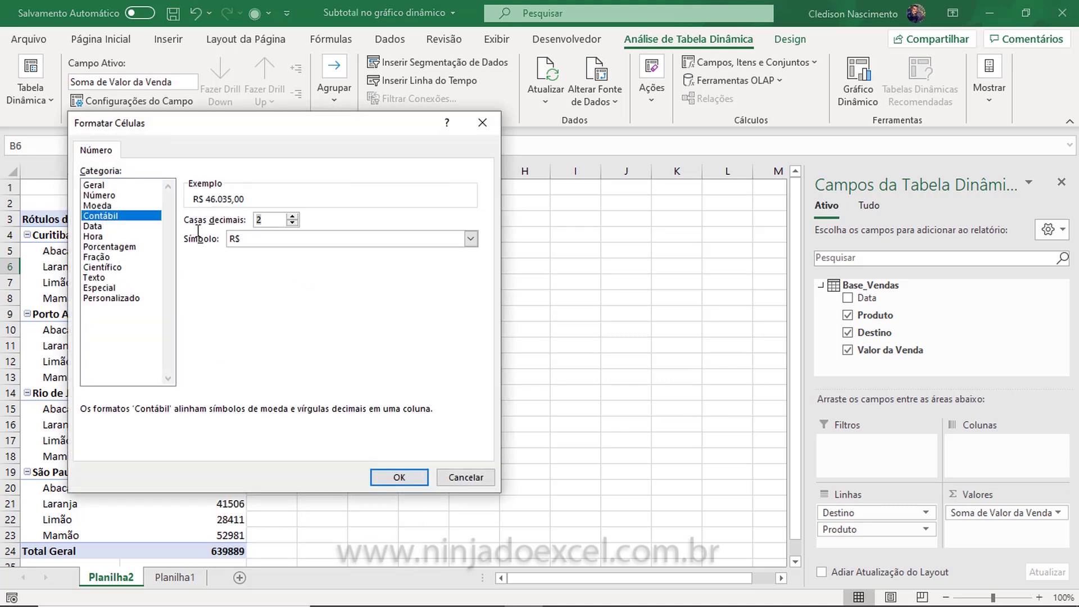
text(0)
click(388, 476)
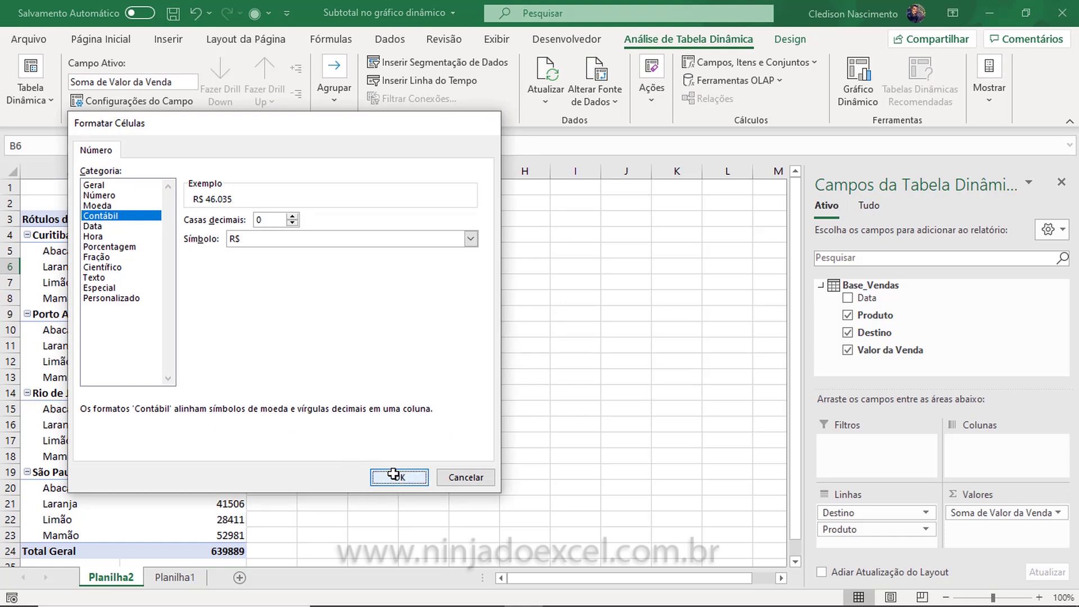
click(204, 300)
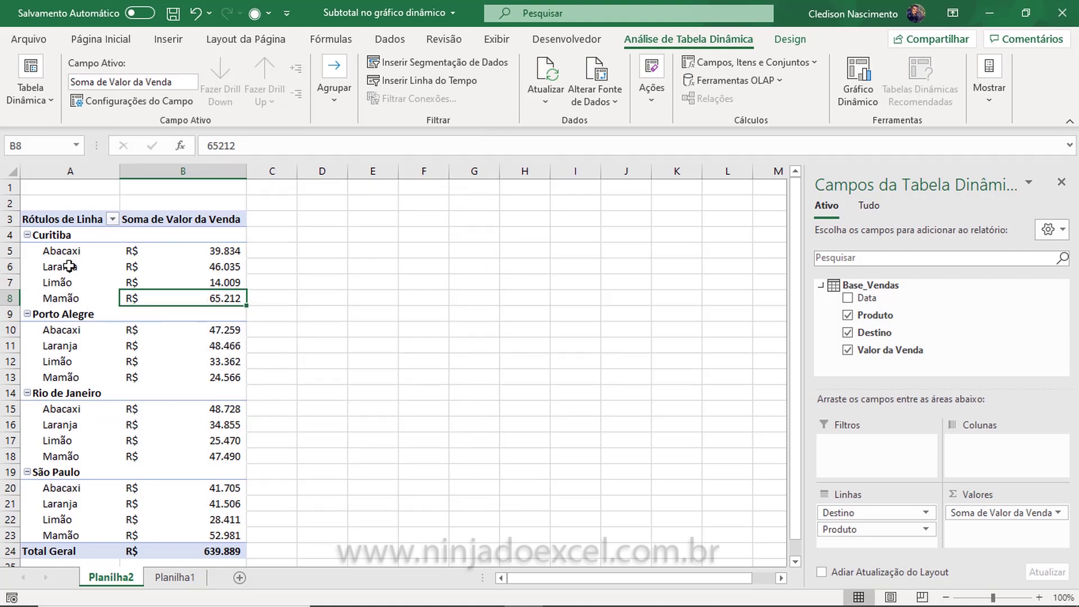
click(69, 265)
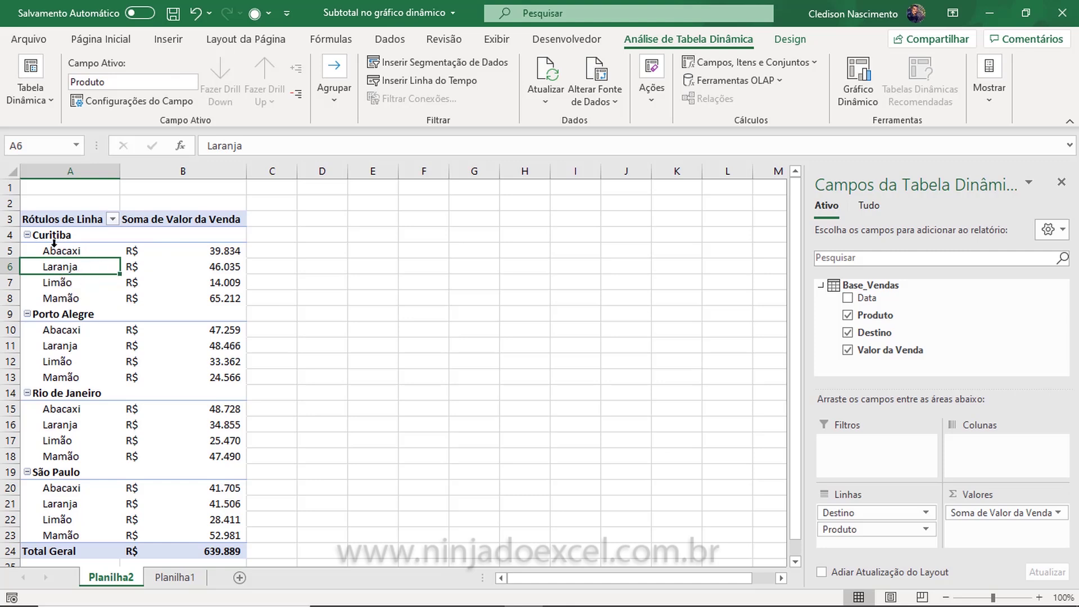
Insert a clustered column pivot chart of product sales per city and enlarge it
click(77, 250)
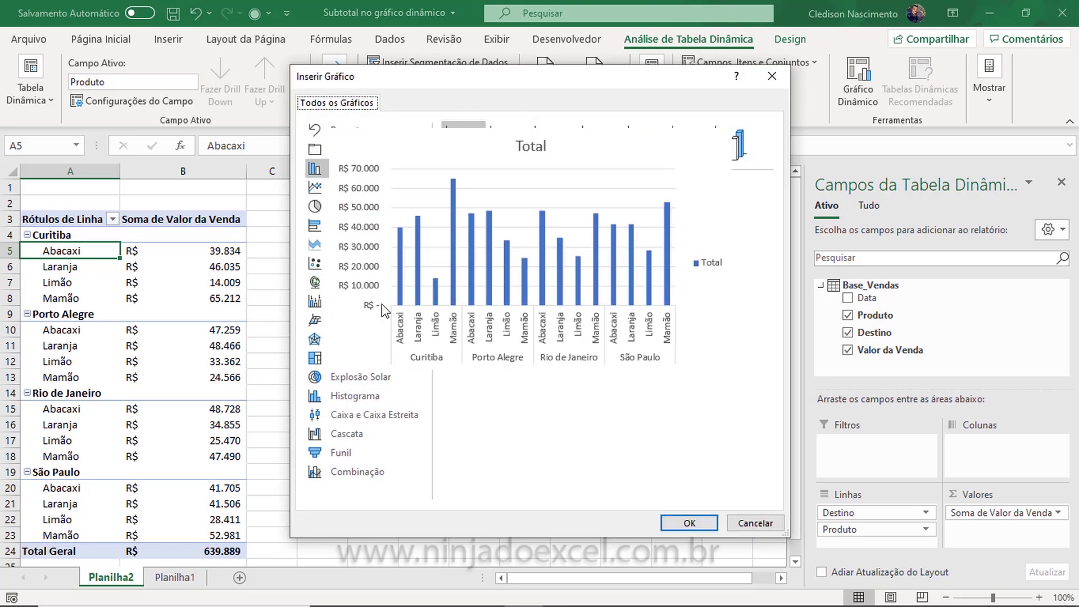
click(690, 523)
drag(597, 258, 735, 203)
click(711, 358)
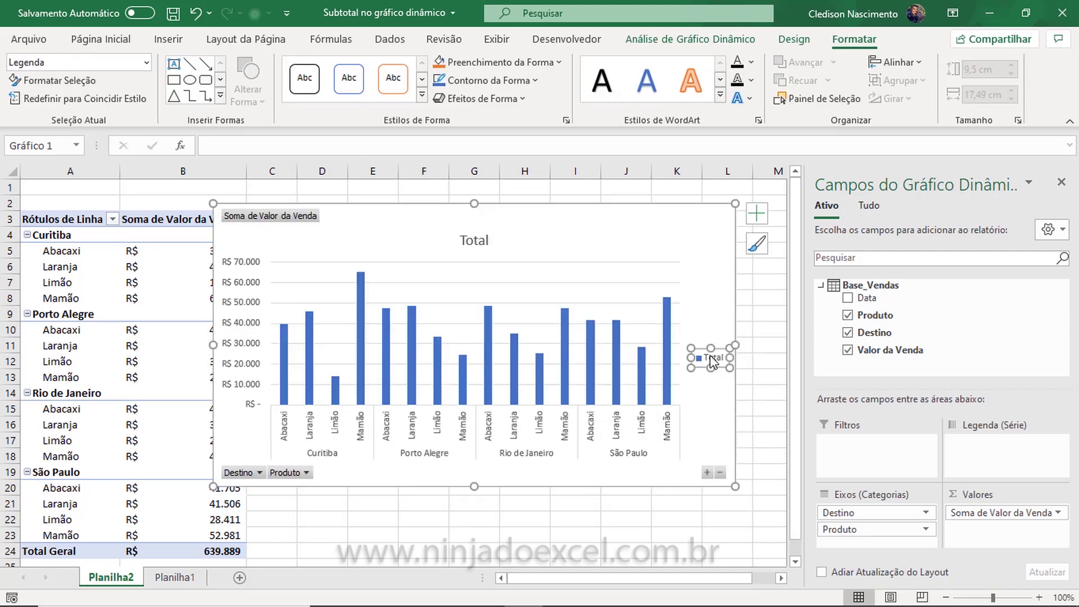
Delete the chart's legend and Total title, and move the chart right
key(Delete)
click(487, 251)
key(Delete)
drag(528, 212, 663, 212)
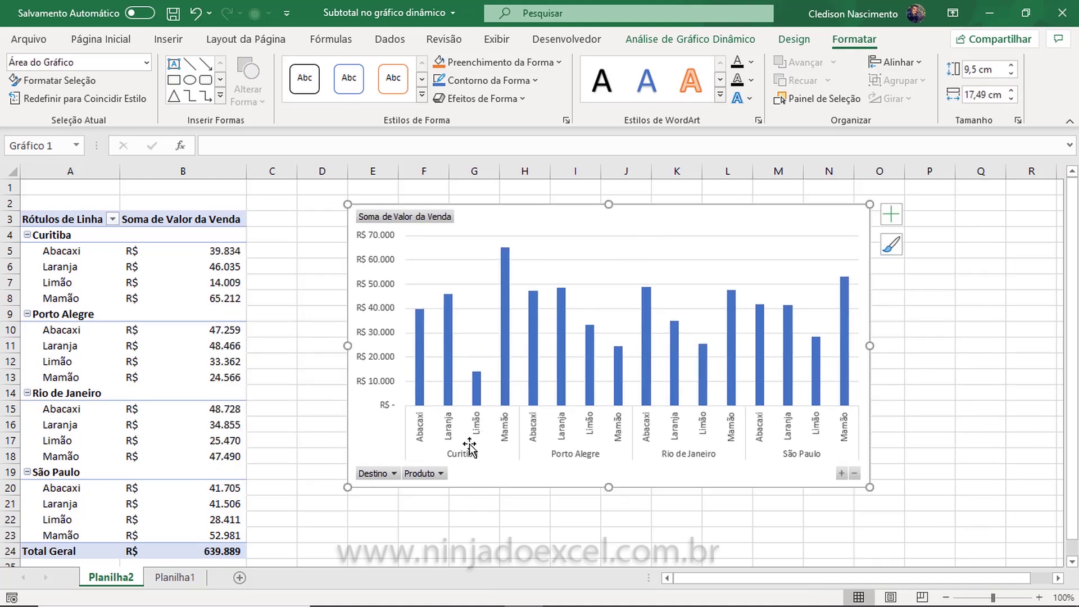
Add data labels to the bars and enlarge the chart, then delete the pivot chart
click(897, 216)
click(929, 281)
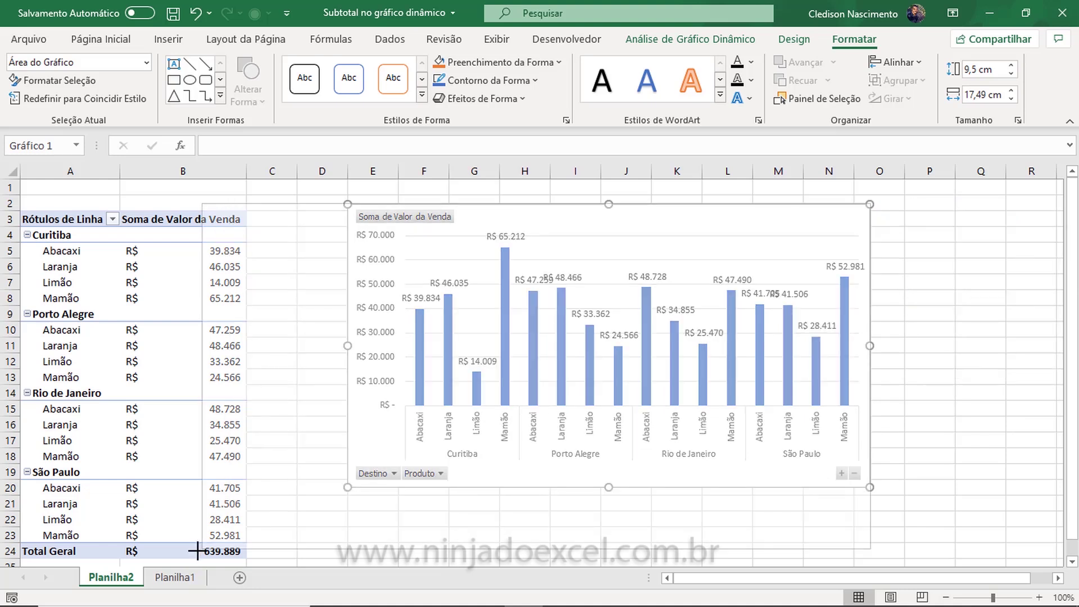
drag(346, 488, 199, 551)
drag(868, 205, 916, 200)
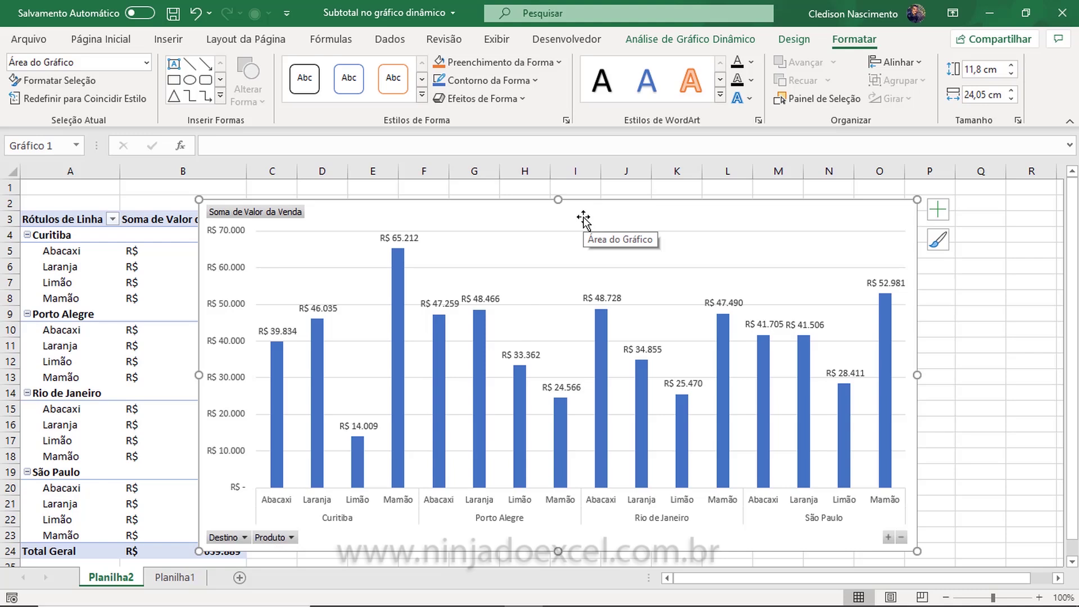
key(Delete)
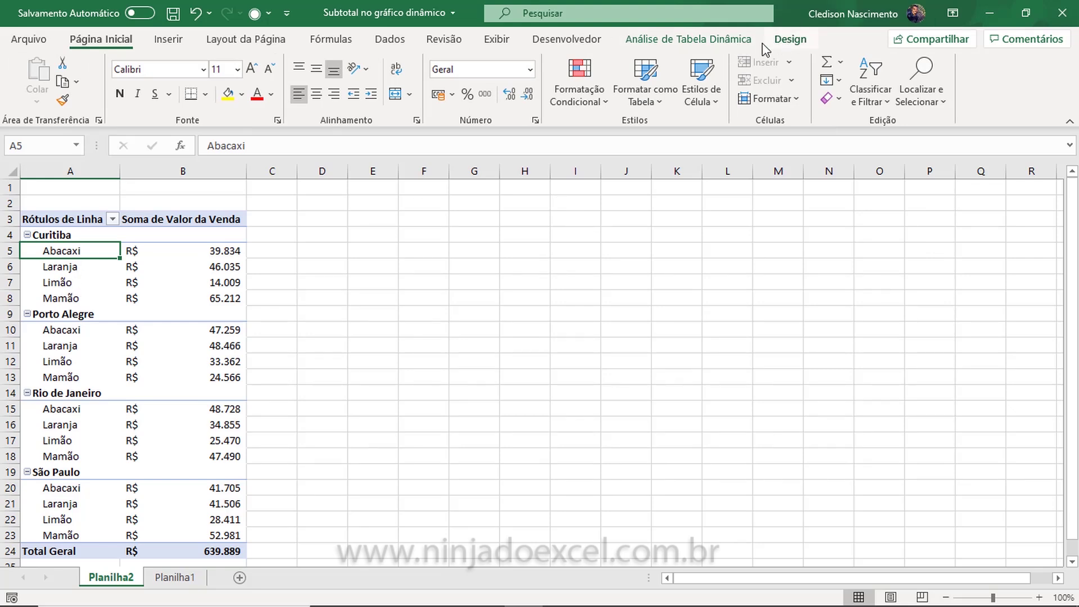
Show all subtotals at the end of each city group, e.g. Curitiba Total R$ 165.090
click(788, 40)
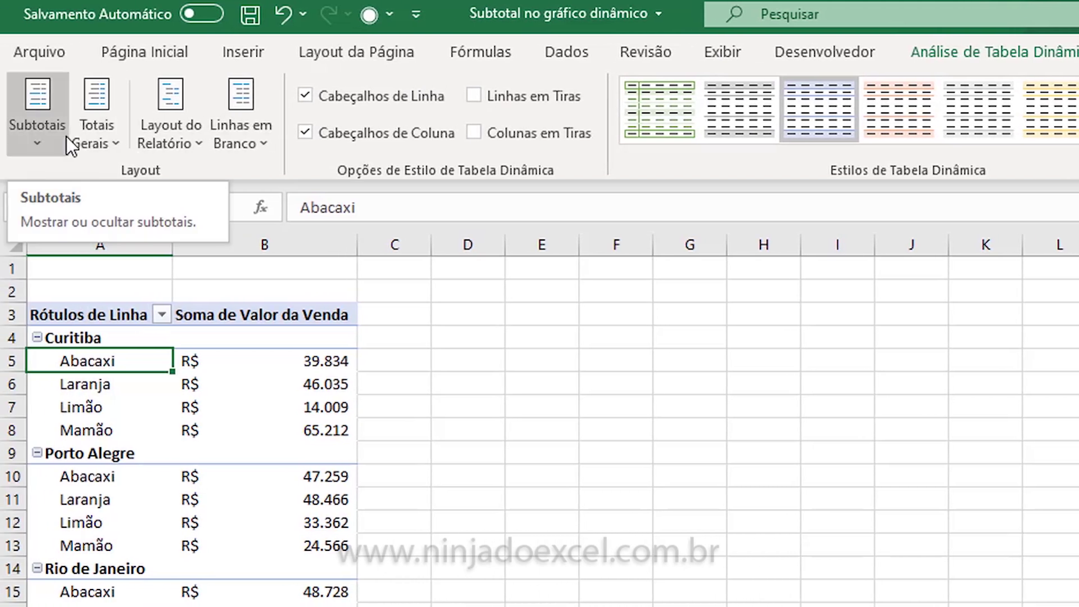
click(47, 138)
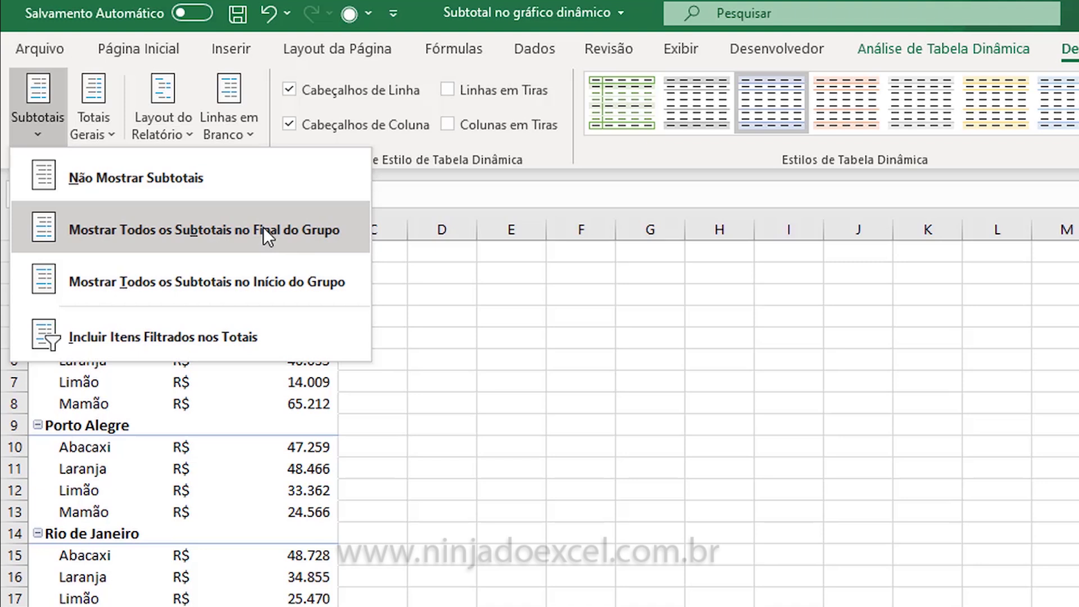
click(217, 231)
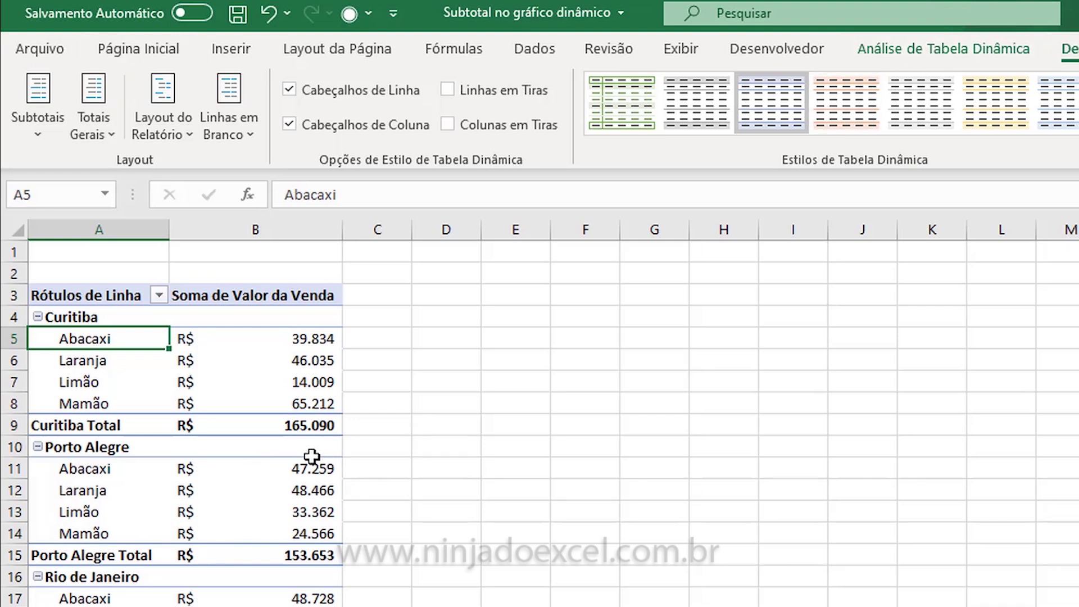
Insert a Coluna Agrupada pivot chart from the Análise de Tabela Dinâmica tab
click(937, 49)
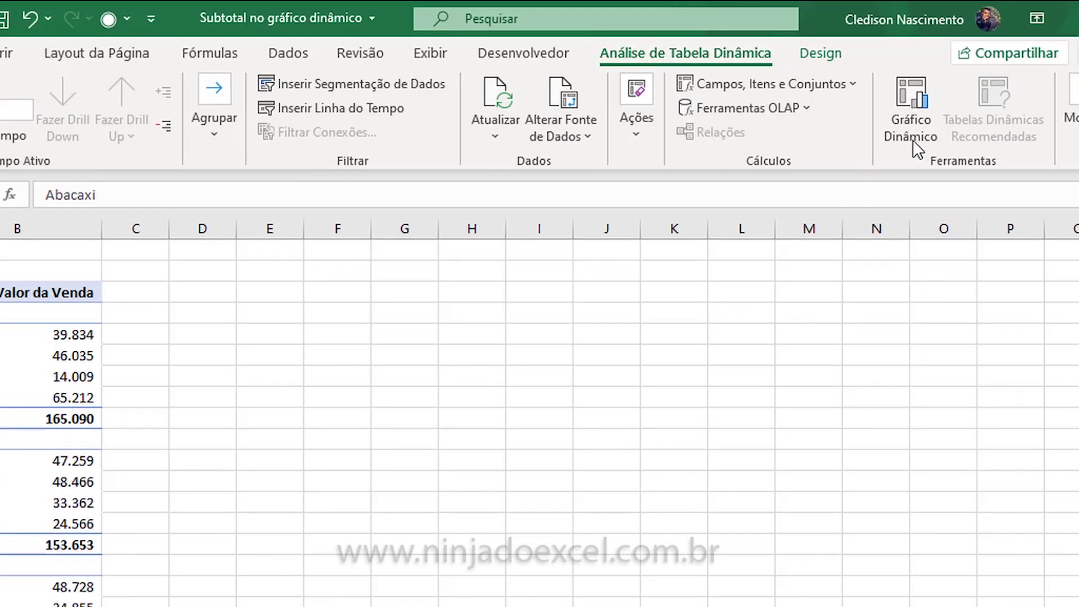
click(909, 111)
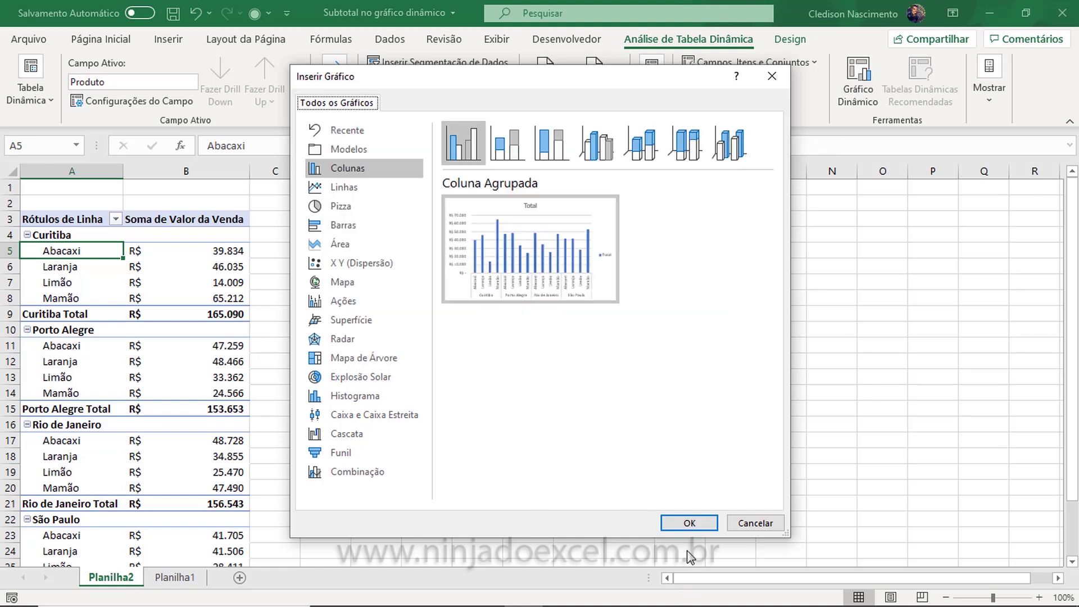
click(689, 523)
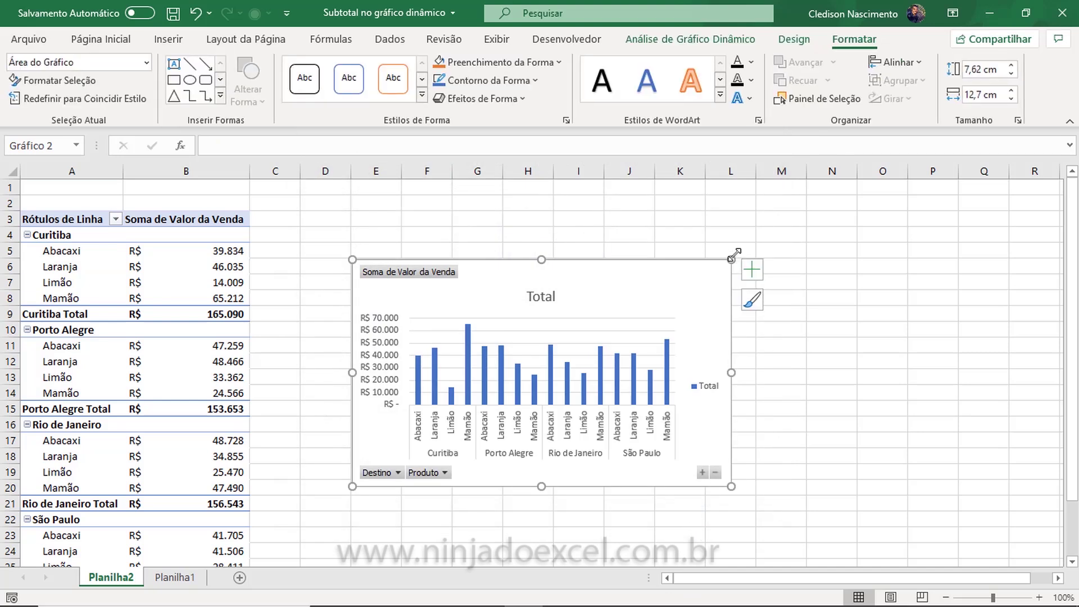
Enlarge the pivot chart to about 11,83 × 20,64 cm, then delete it
drag(736, 255, 926, 186)
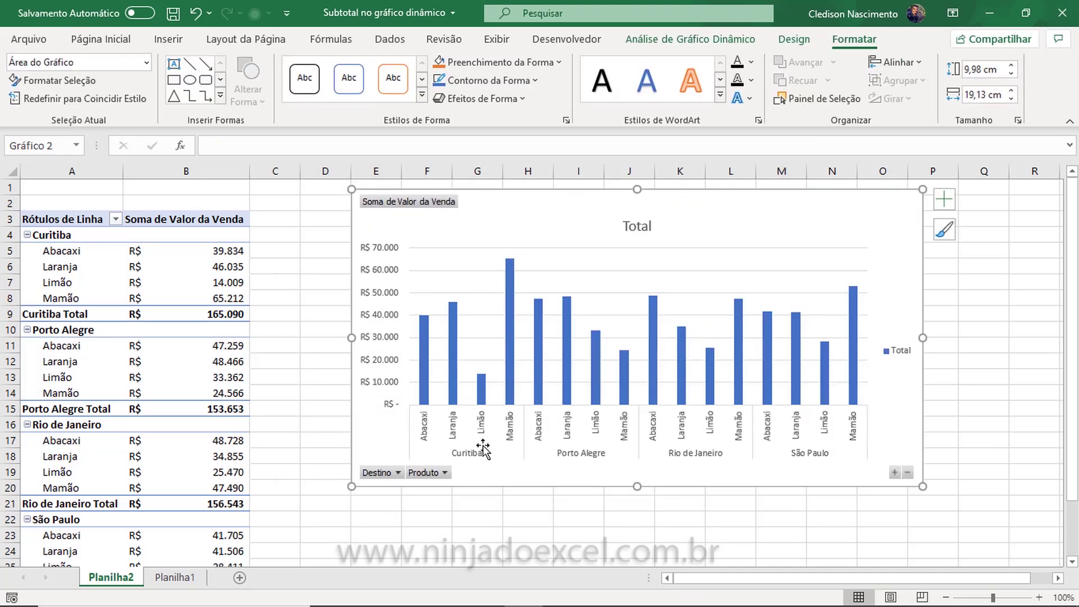
drag(351, 486, 306, 541)
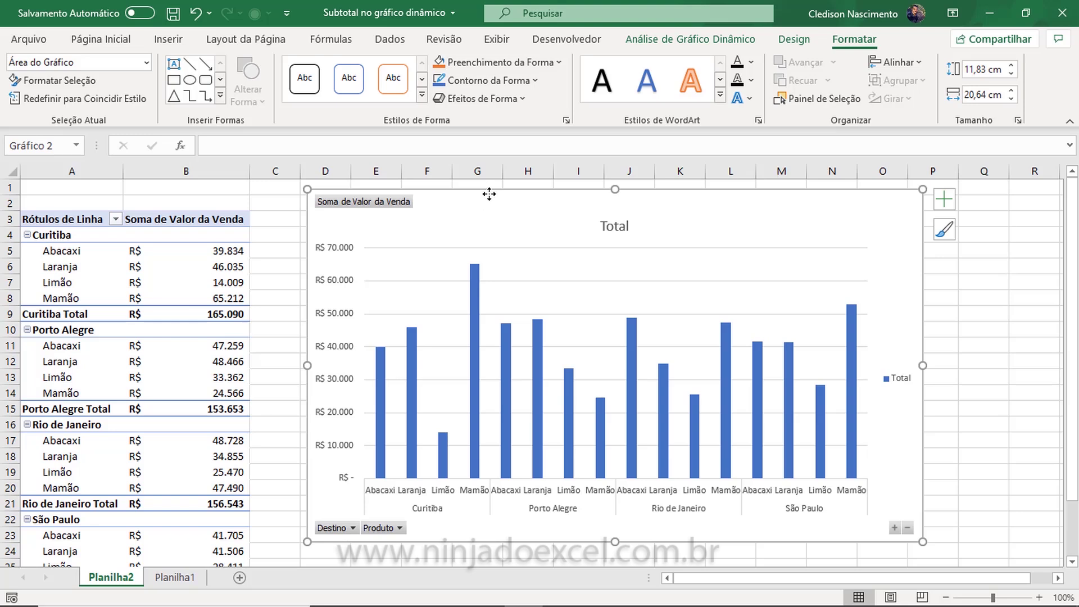
key(Delete)
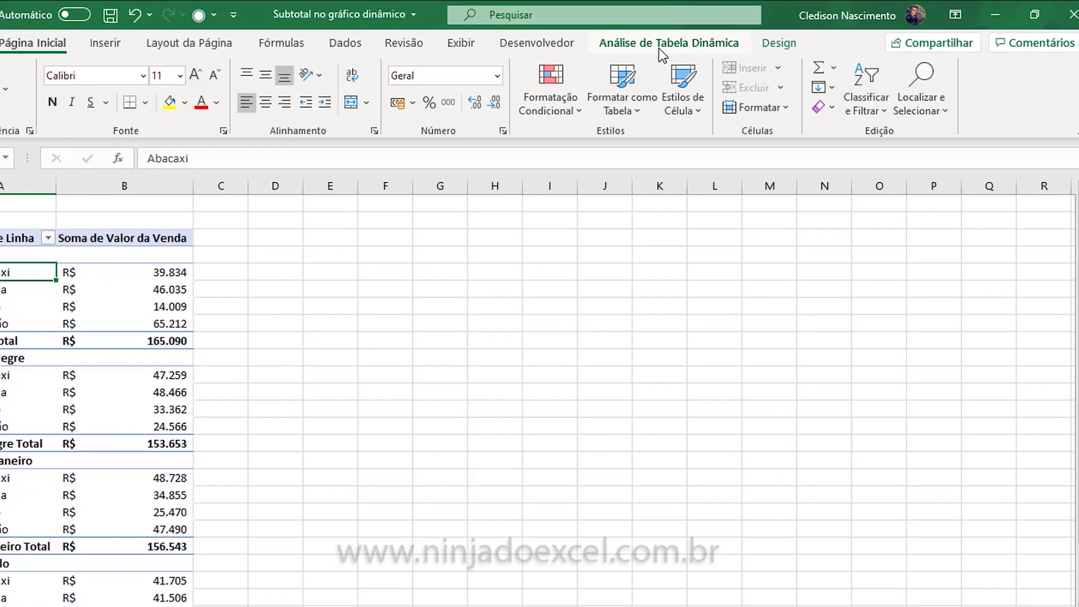
Switch to the Análise de Tabela Dinâmica tools for the pivot table
click(658, 48)
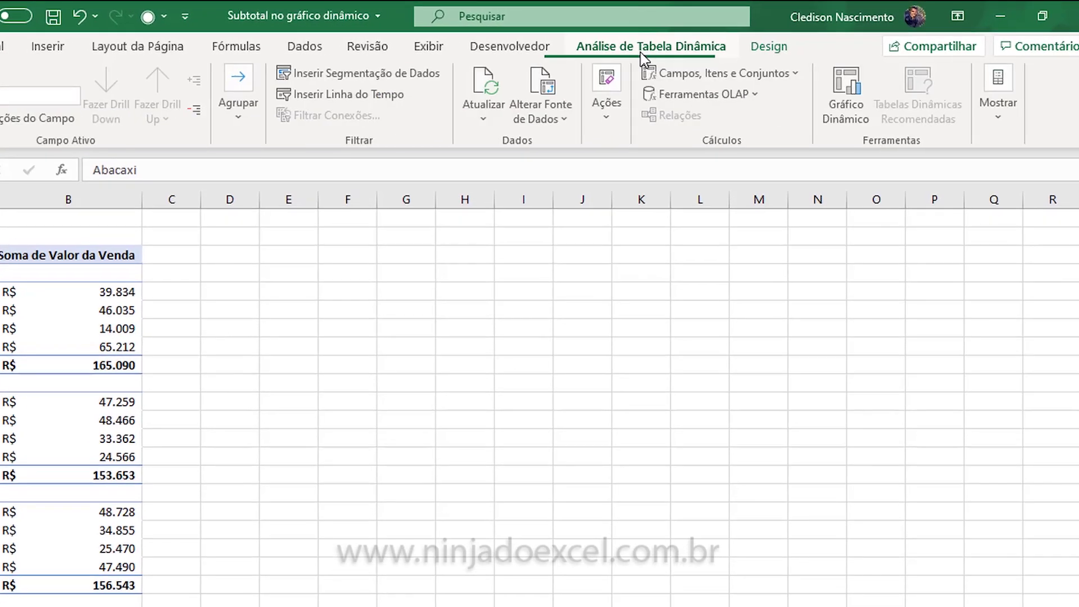
Create a set from the pivot's row items named Total_Cidades
click(790, 72)
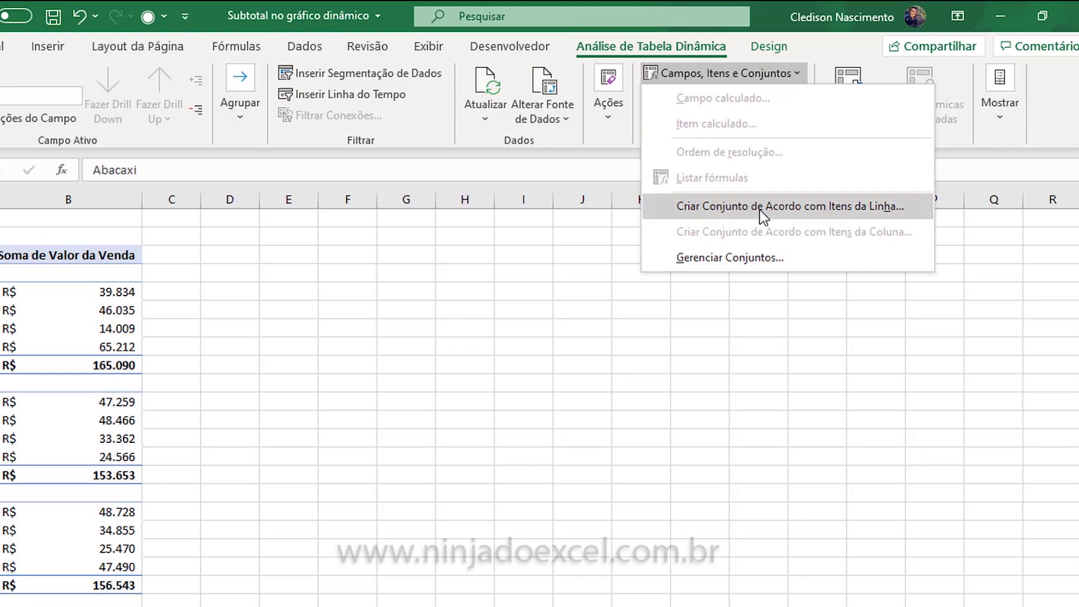
click(797, 208)
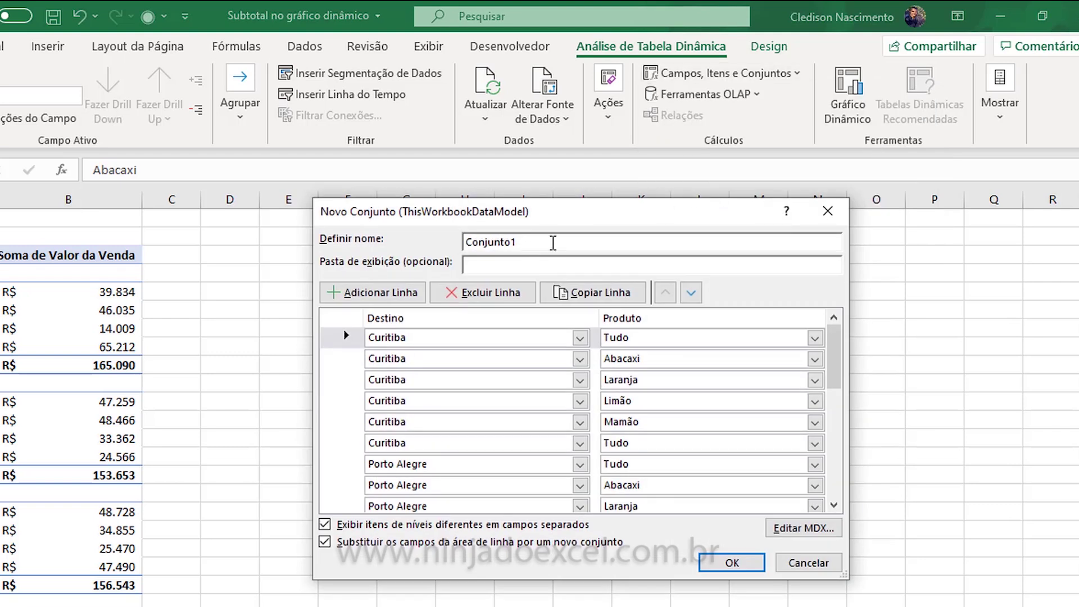
double_click(546, 240)
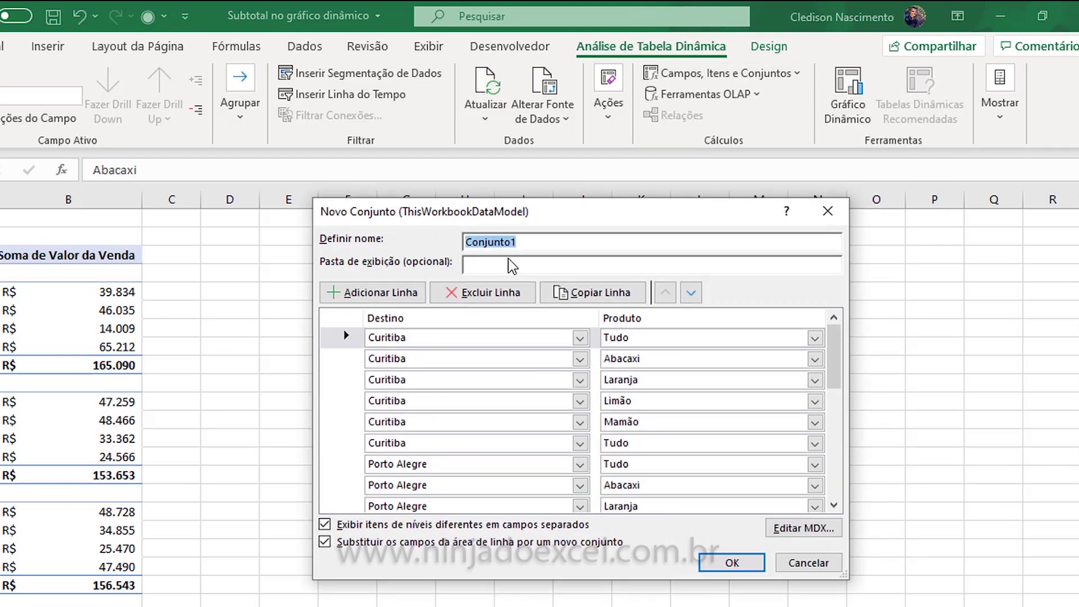
text(Total_C)
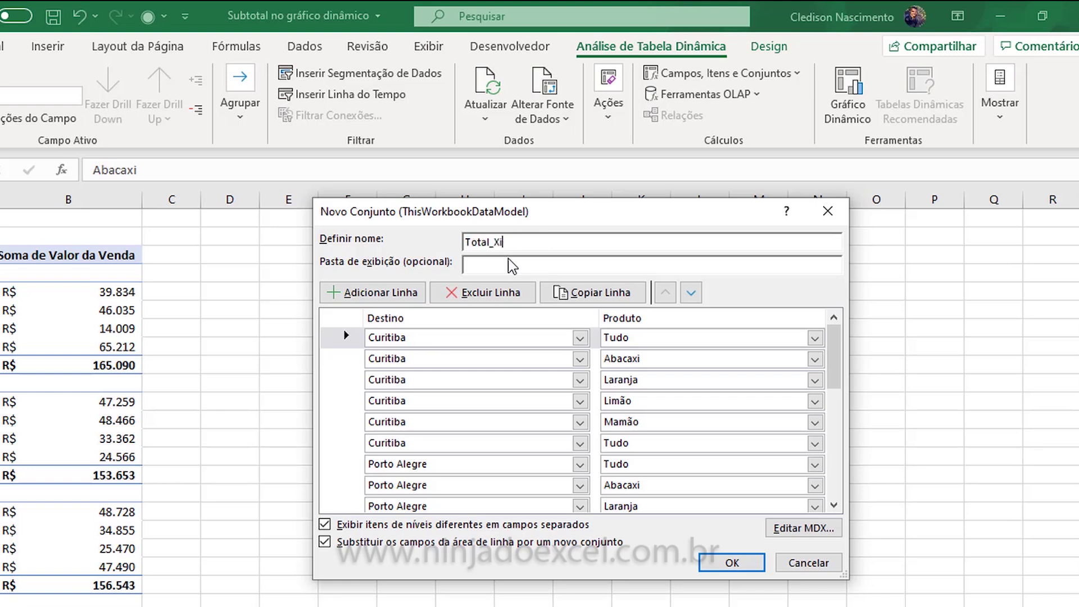
text(idades)
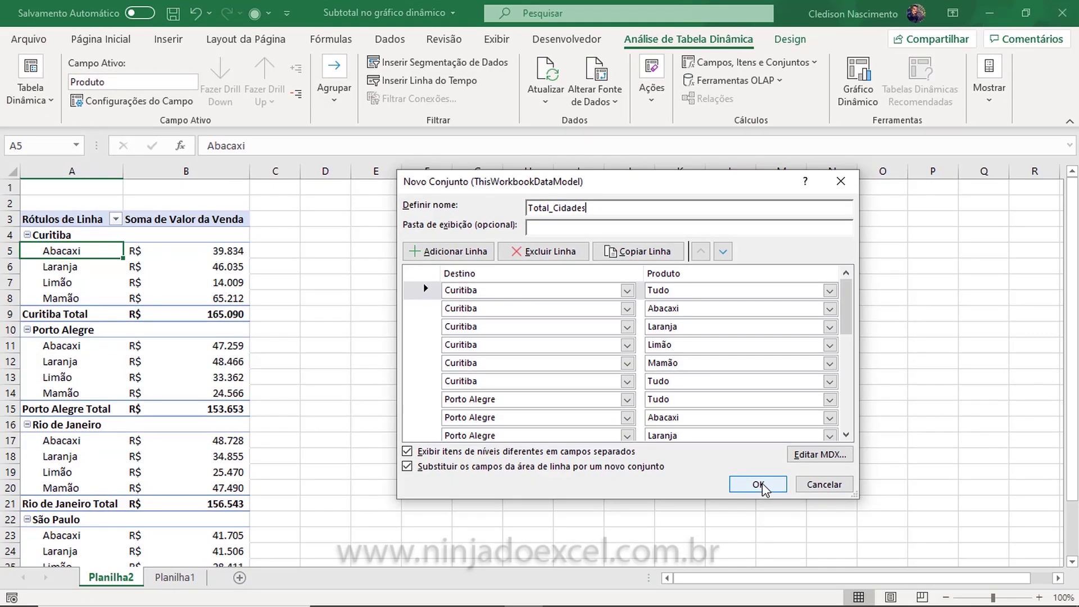
click(760, 487)
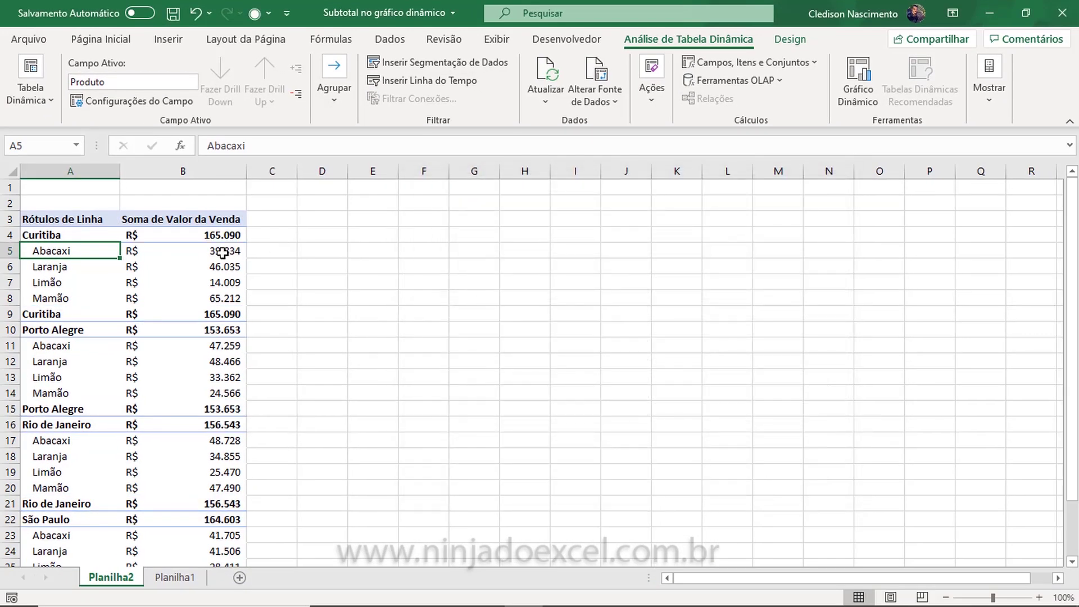
Apply the Total_Cidades set and insert a clustered column PivotChart from cell A4
click(32, 317)
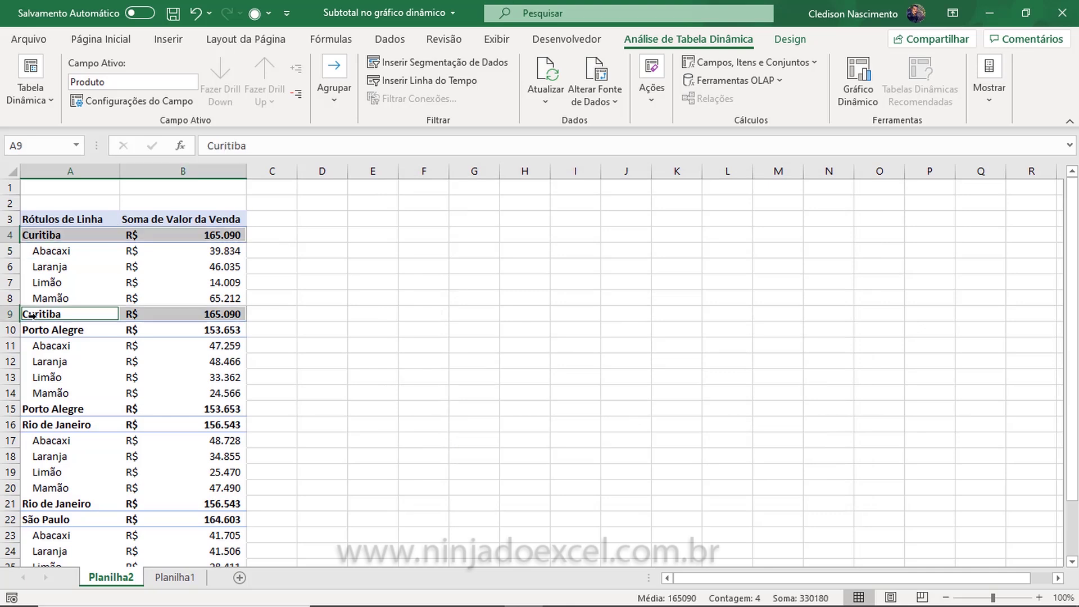
click(73, 236)
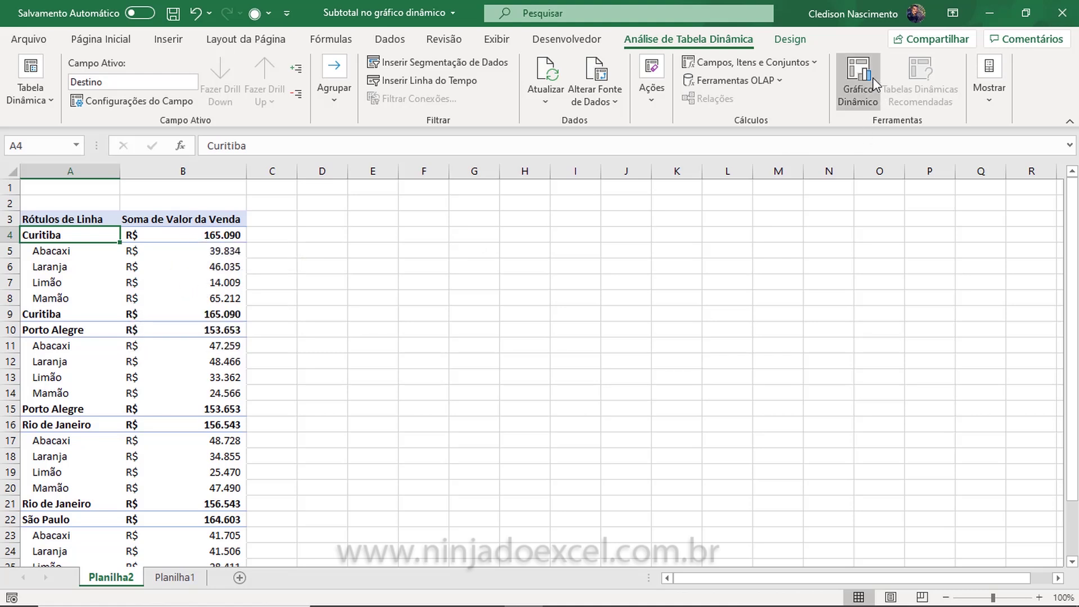
click(848, 83)
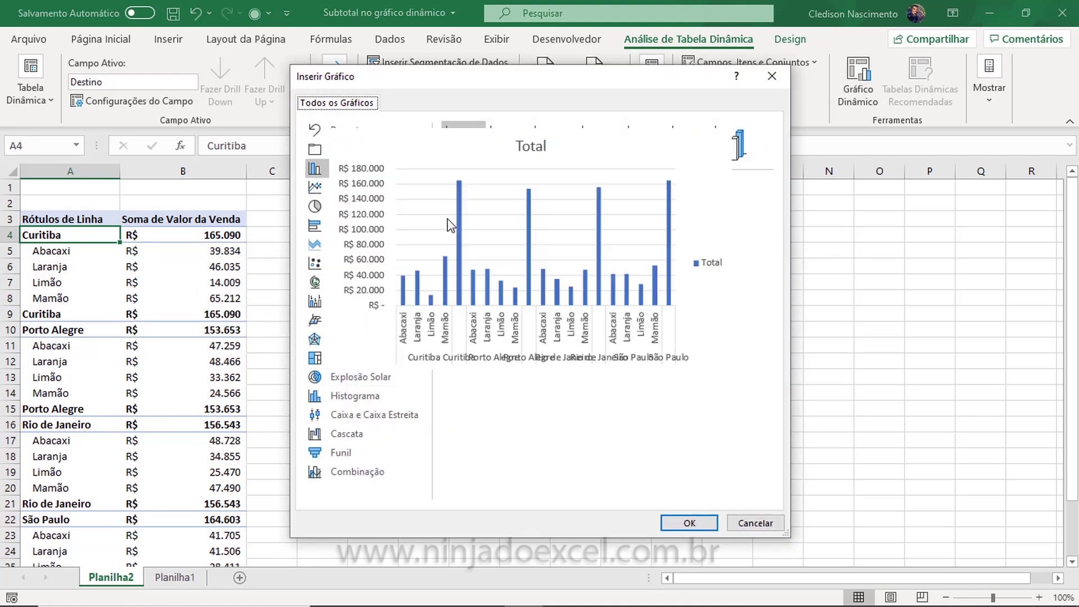
click(690, 523)
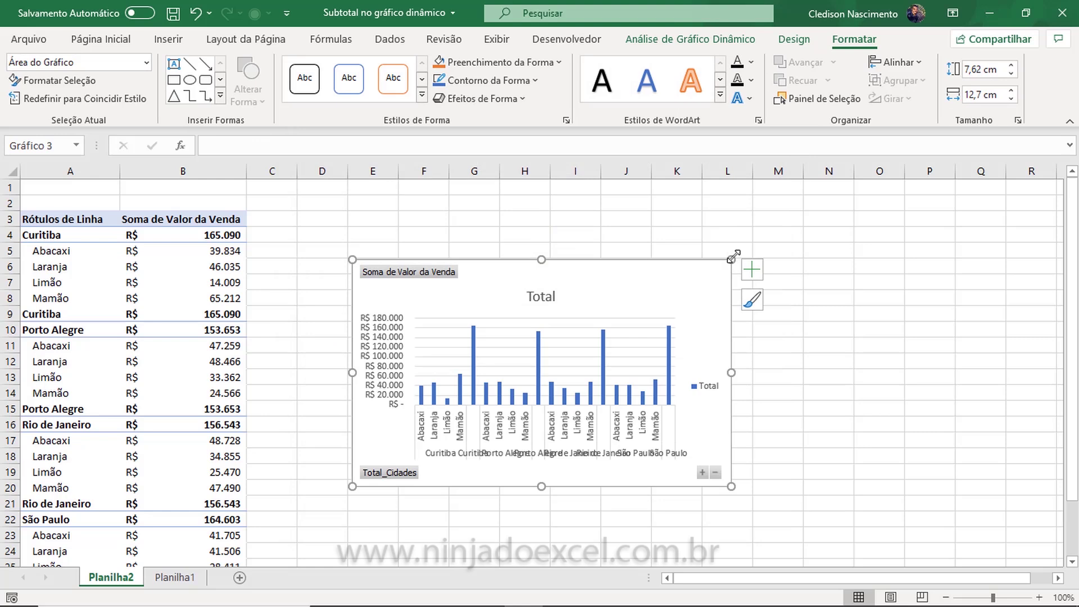
Enlarge the PivotChart to about 11,03 × 22,62 cm and delete its legend, Total title and gridlines
drag(817, 230, 942, 183)
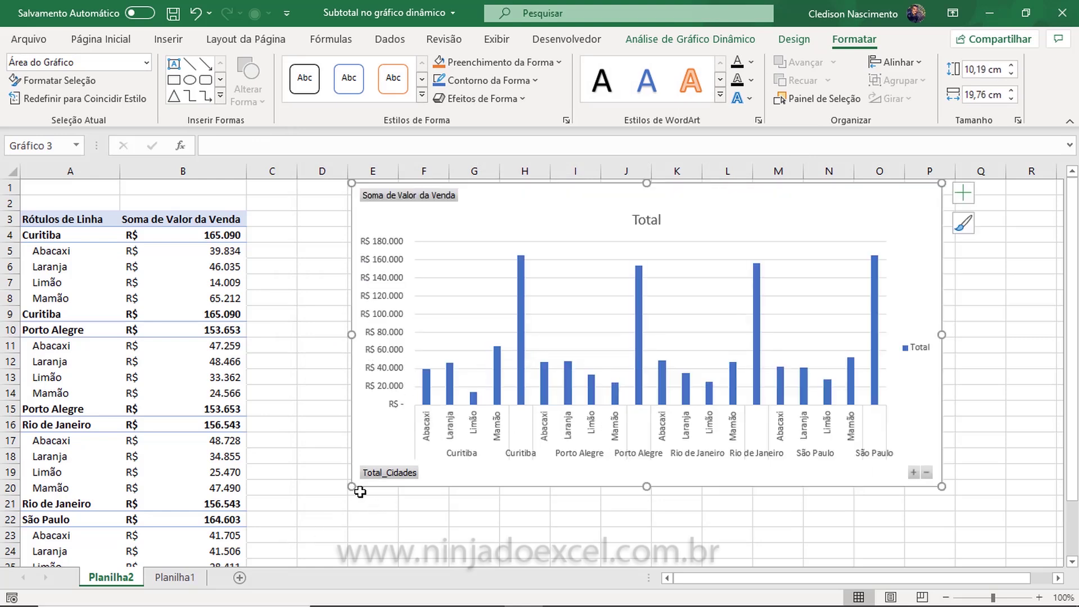
drag(351, 487, 268, 511)
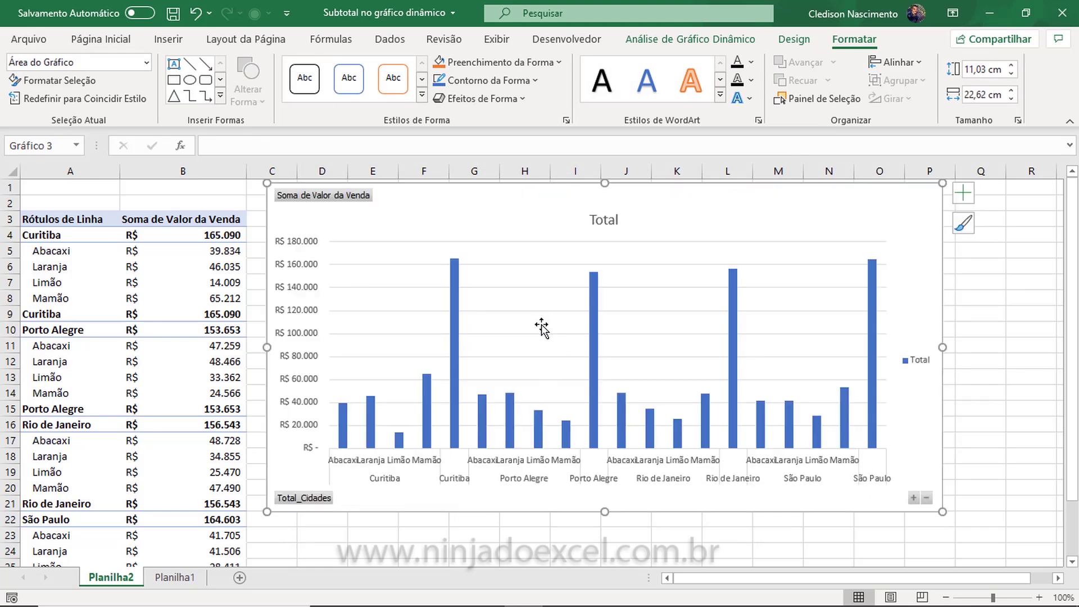
click(920, 365)
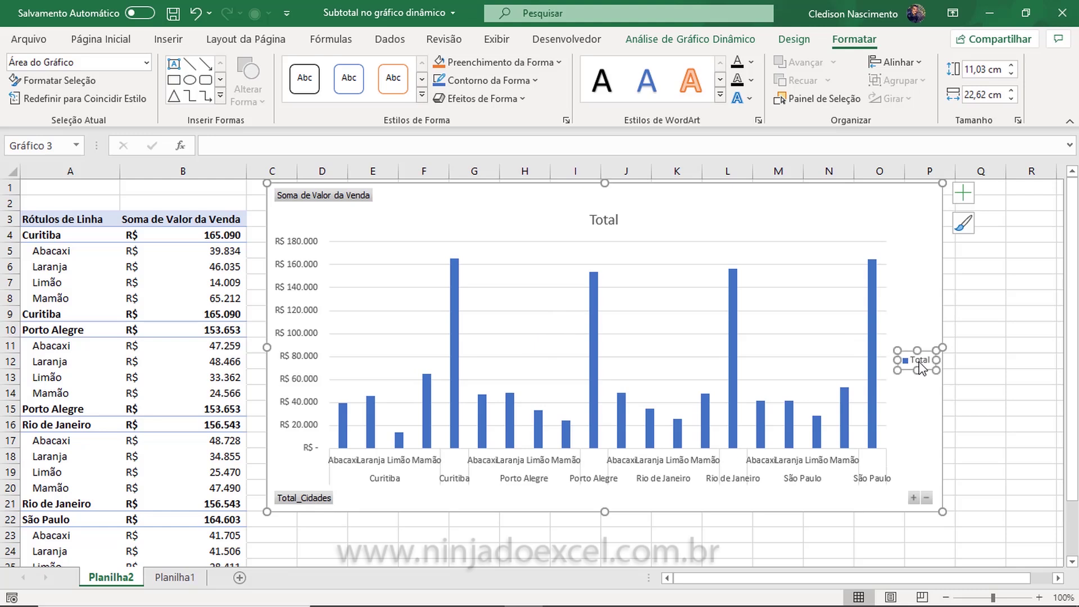
key(Delete)
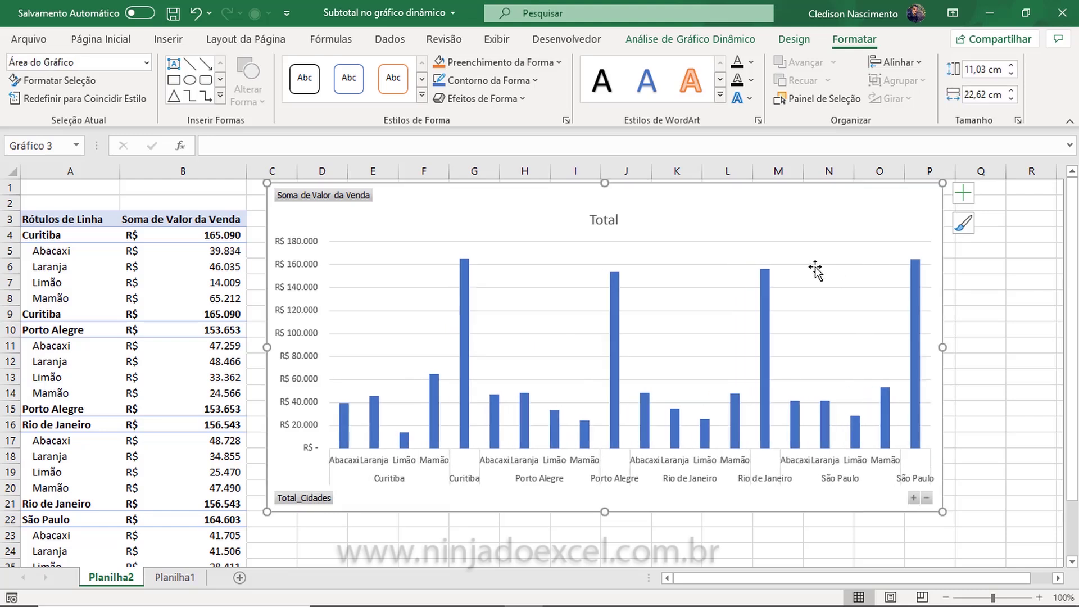
click(601, 218)
key(Delete)
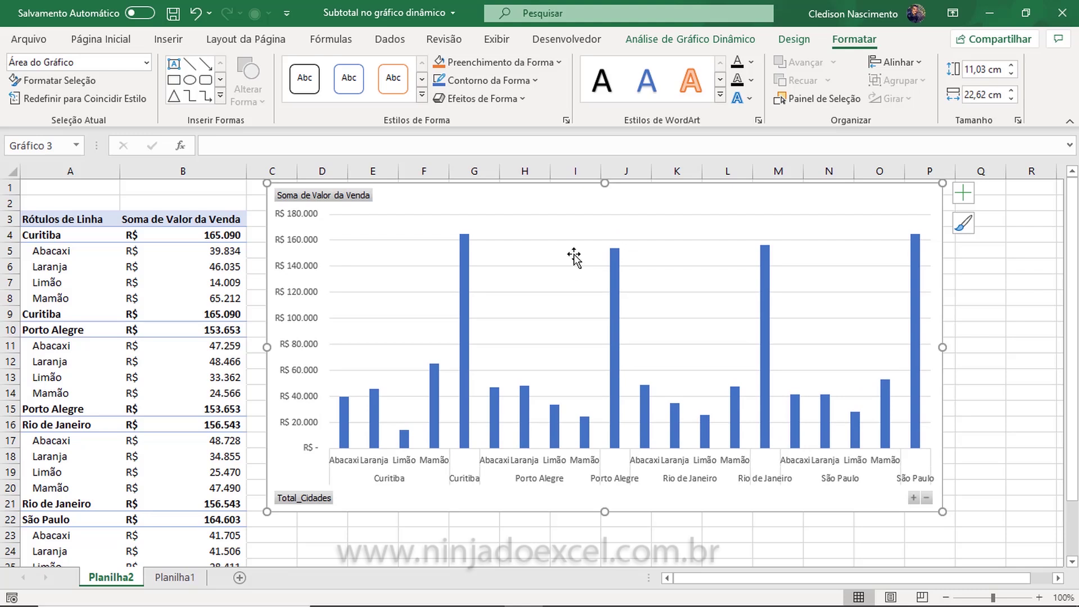
click(575, 241)
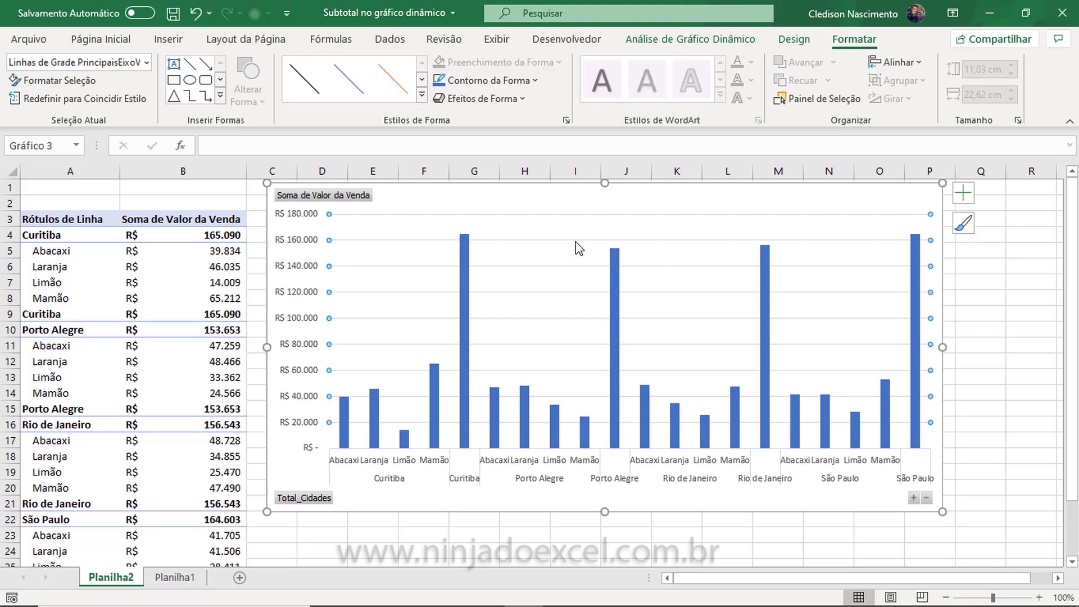
key(Delete)
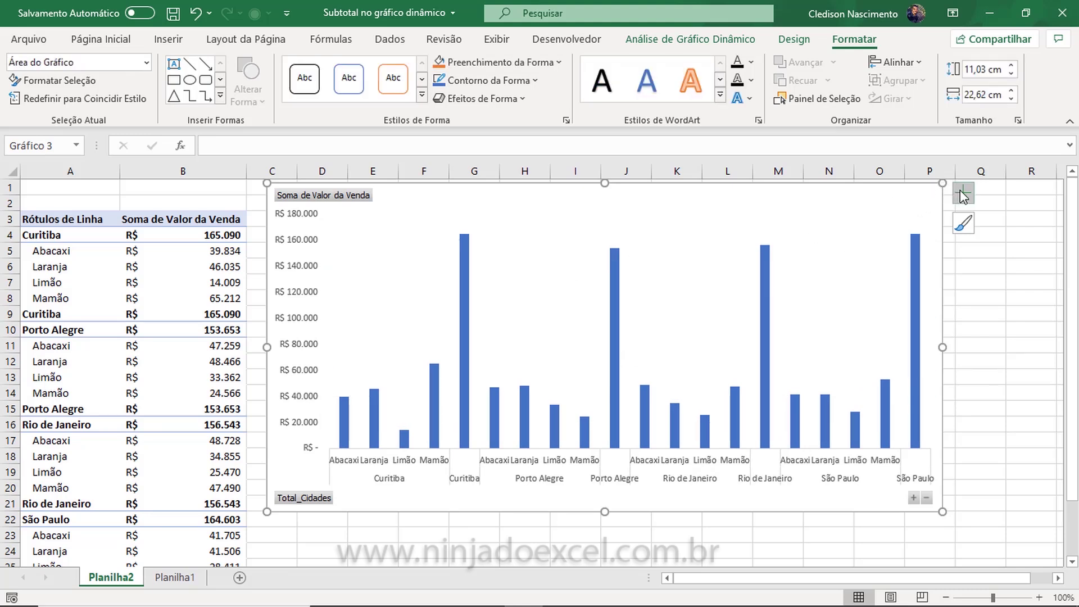
Add data labels such as R$ 165.090 to every bar and move the chart slightly lower
click(961, 193)
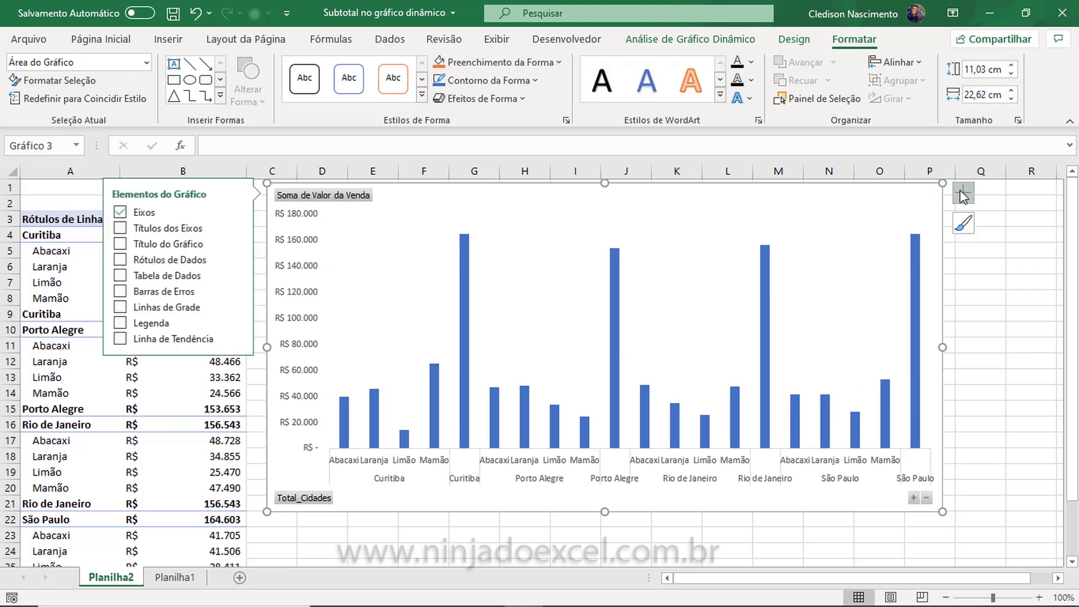
click(119, 261)
drag(420, 193, 414, 221)
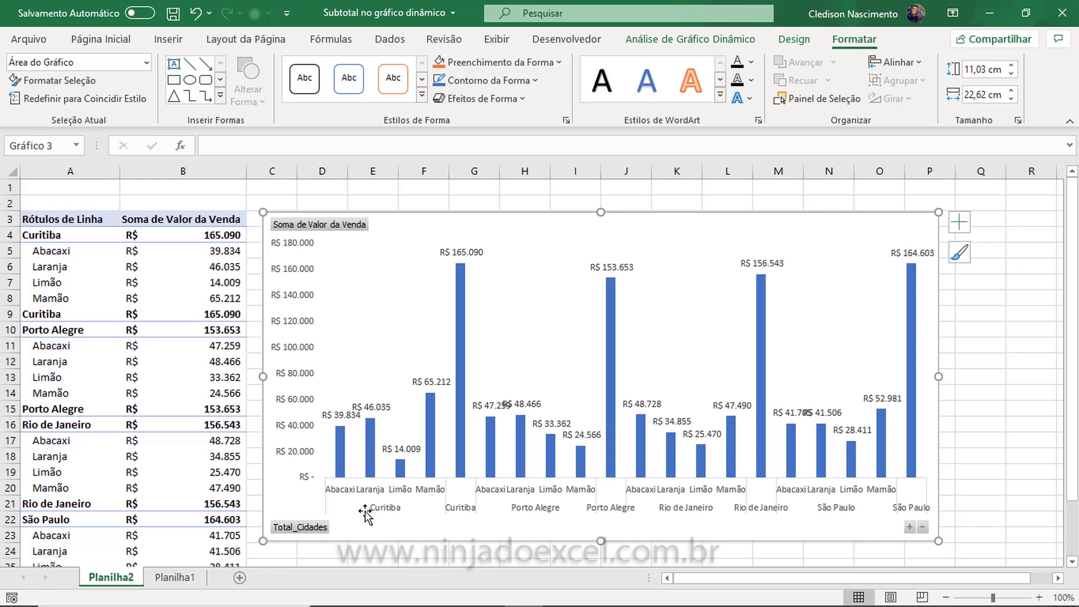